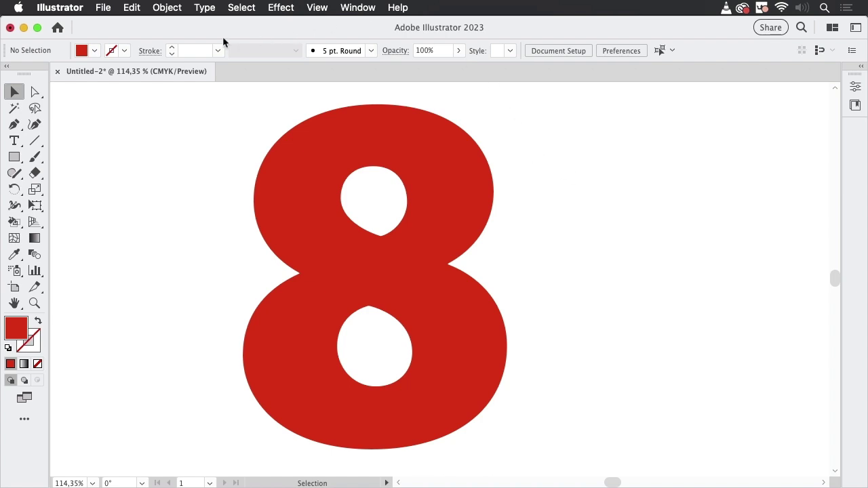
# Open the Type menu to look through its typography commands.
pyautogui.click(204, 8)
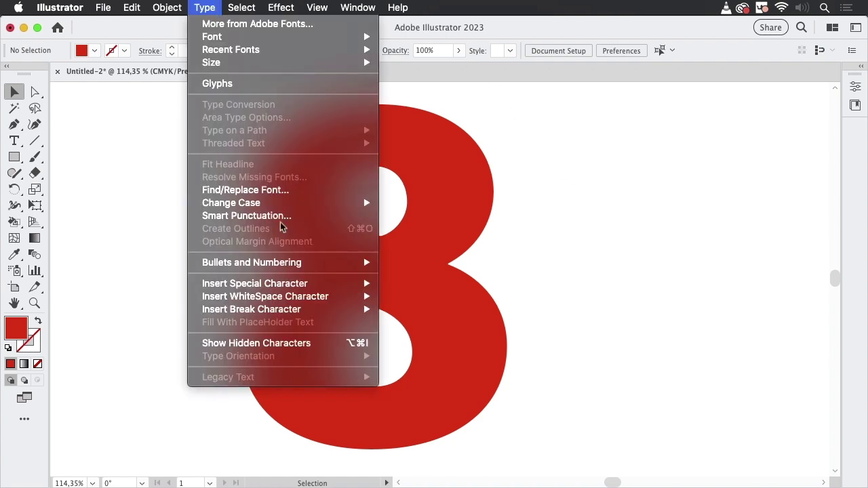
# Select the red 8 and choose the Area Type Tool from the Type tool flyout.
pyautogui.click(590, 210)
pyautogui.click(467, 208)
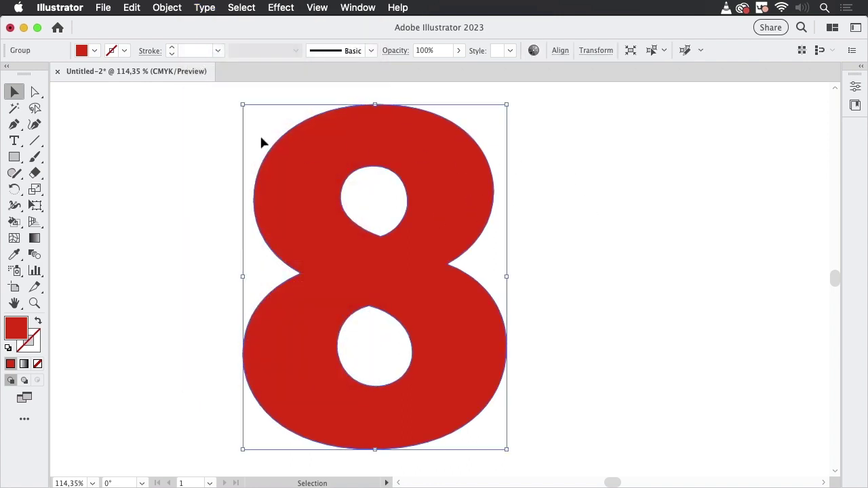
pyautogui.click(14, 142)
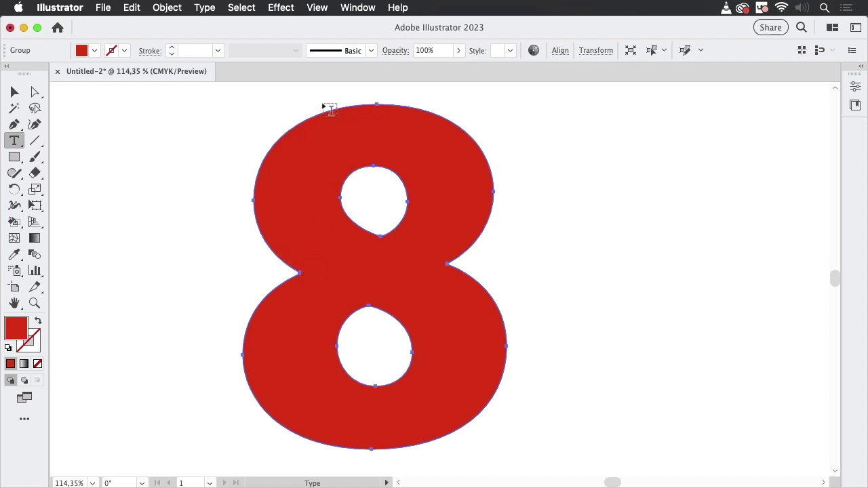
pyautogui.click(18, 148)
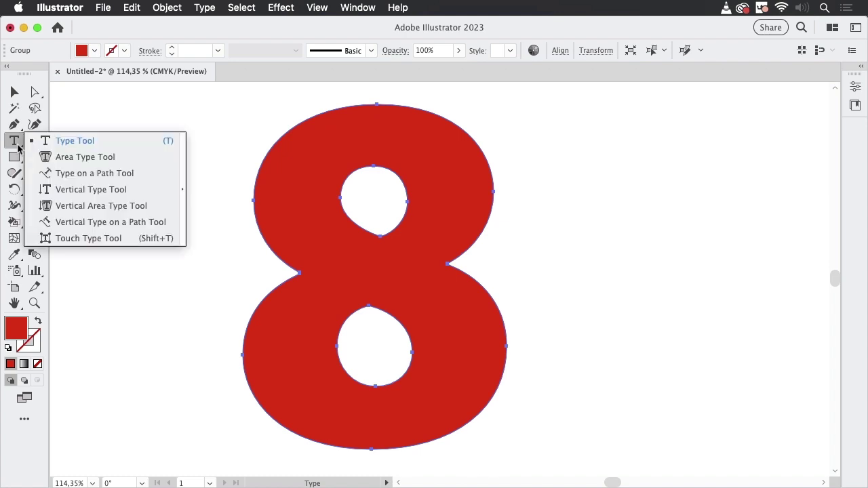
pyautogui.click(95, 158)
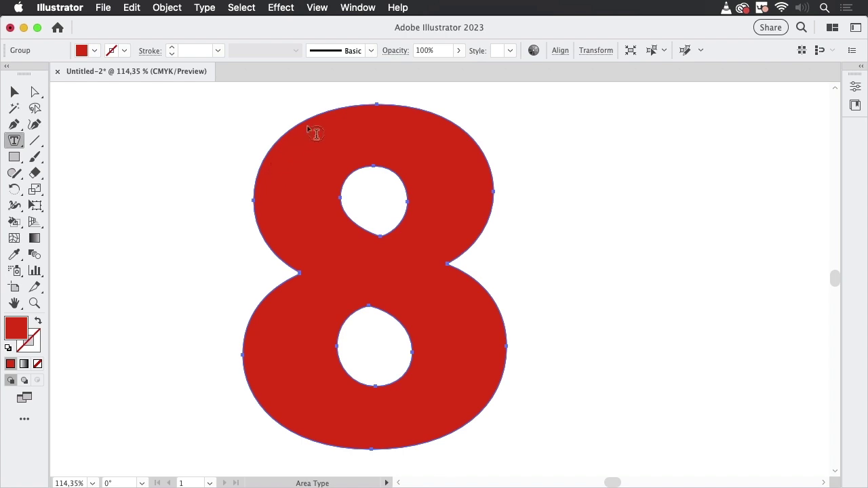
# Try area type on the 8's edge, dismiss the compound path warning, and reselect the Type Tool.
pyautogui.click(367, 106)
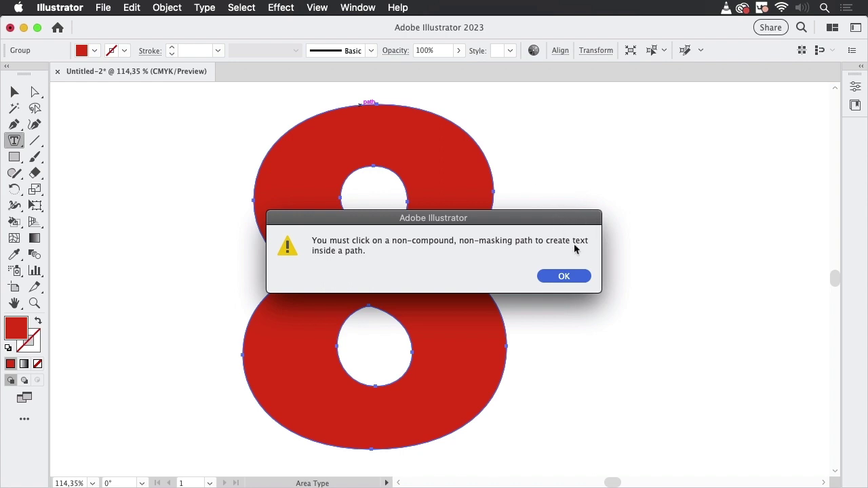
pyautogui.click(564, 277)
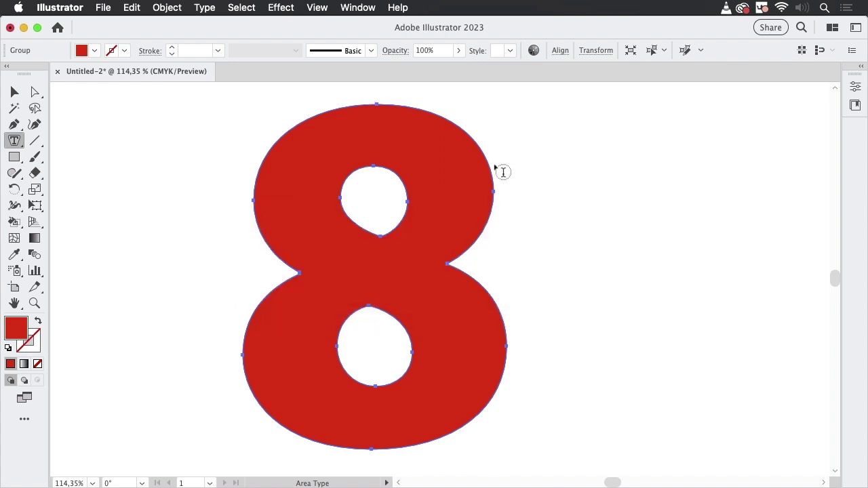
pyautogui.click(14, 144)
pyautogui.click(76, 140)
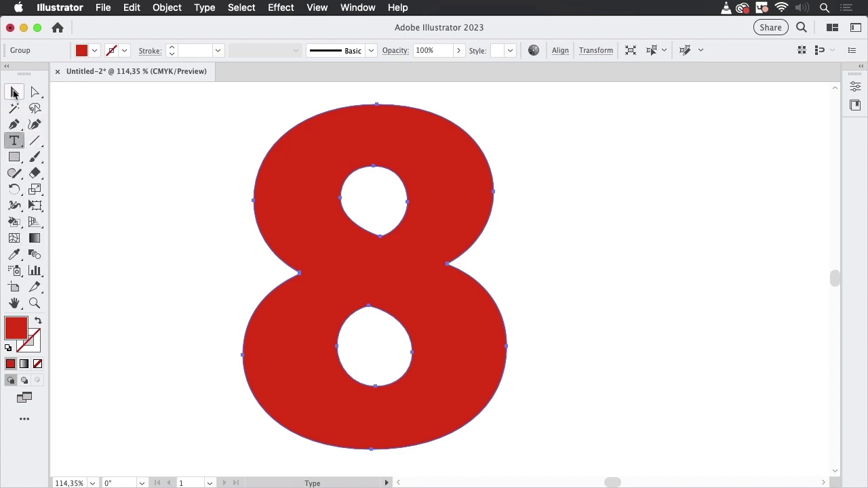
# Show the Layers panel from the Window menu and move it beside the artwork.
pyautogui.click(13, 91)
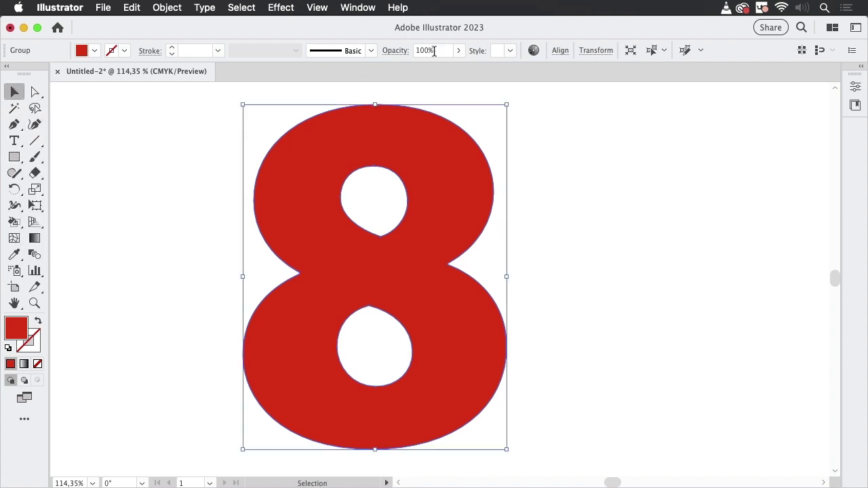
pyautogui.click(360, 8)
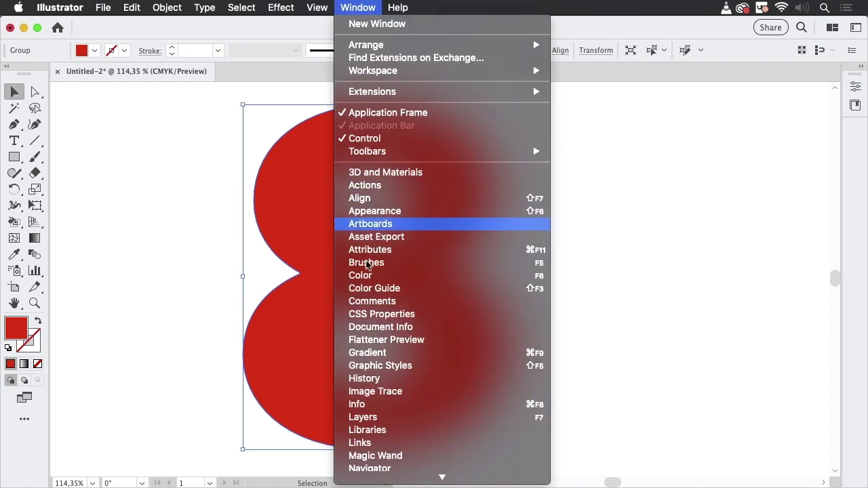
pyautogui.click(478, 417)
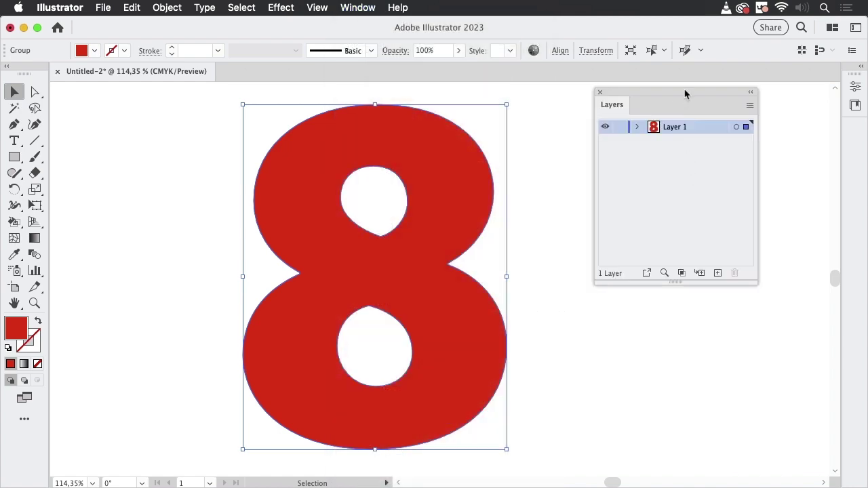
pyautogui.moveTo(684, 94); pyautogui.dragTo(628, 141)
# Expand Layer 1 and its <Group>, widening the panel, and select the <Compound Path> row.
pyautogui.click(580, 172)
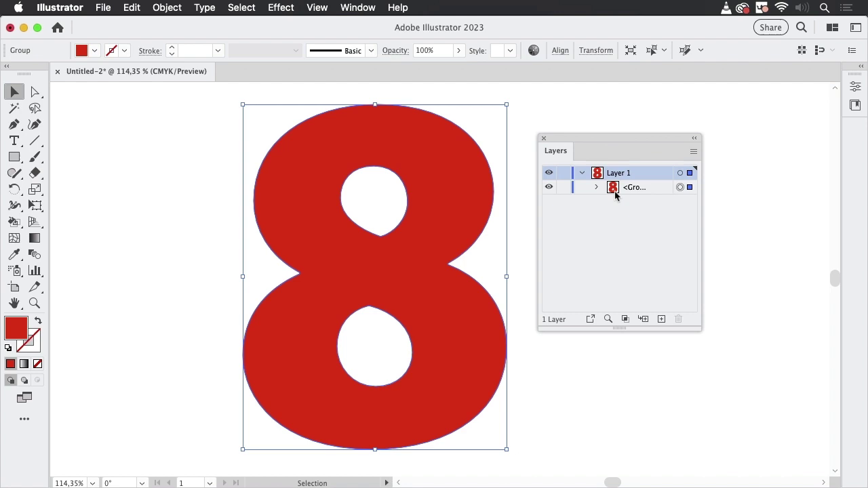
pyautogui.moveTo(701, 199); pyautogui.dragTo(753, 199)
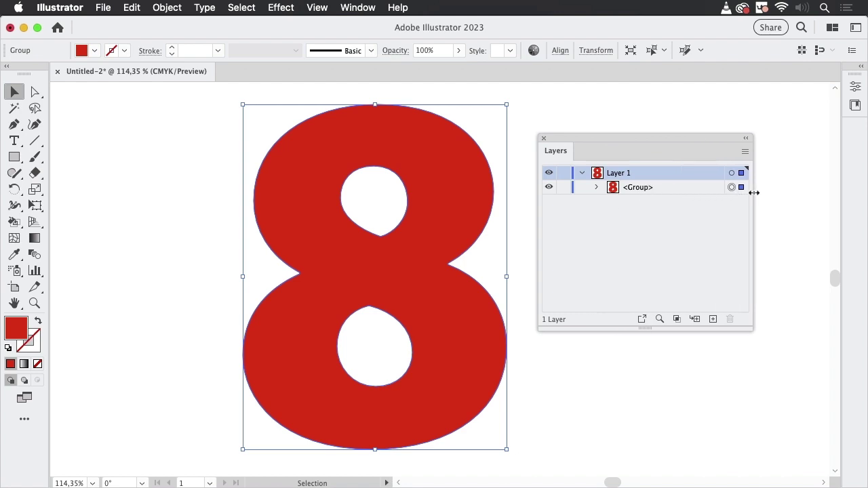
pyautogui.click(665, 188)
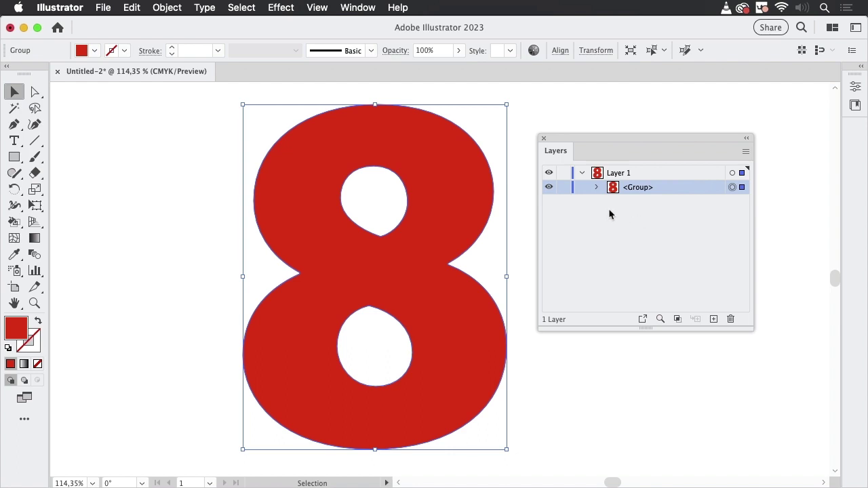
pyautogui.click(597, 188)
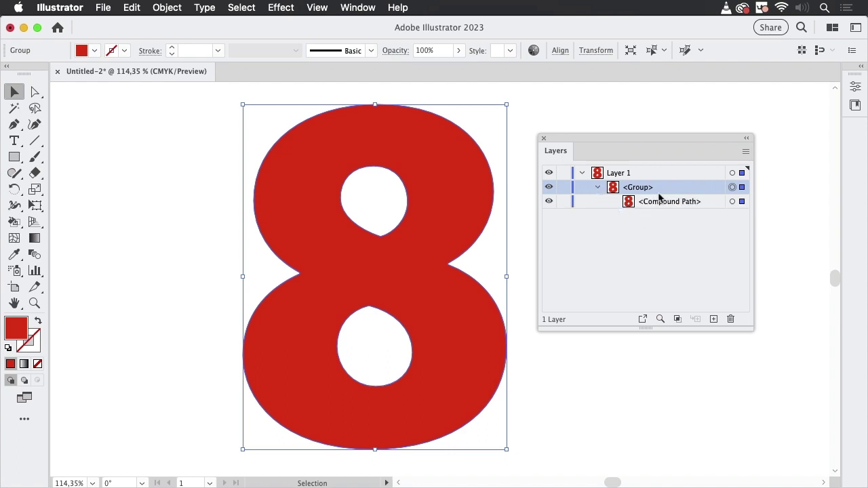
pyautogui.click(711, 202)
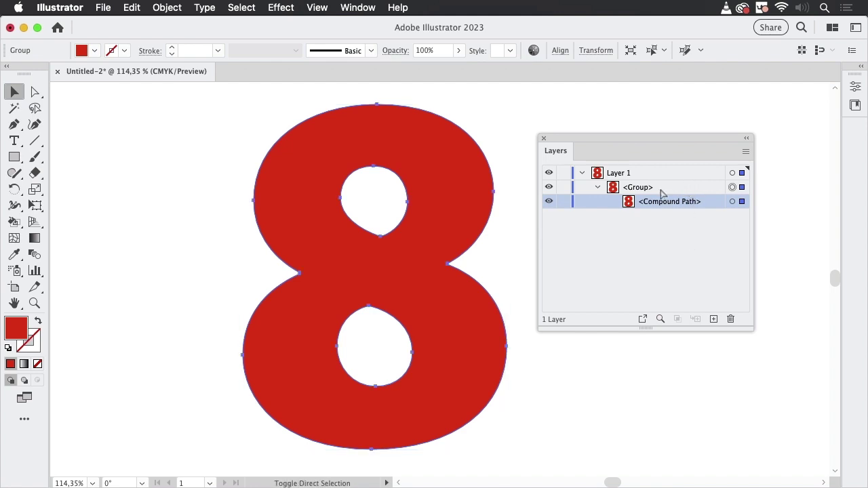
# Ungroup the 8 and release its compound path via Object > Compound Path > Release.
pyautogui.press('super+shift+g')
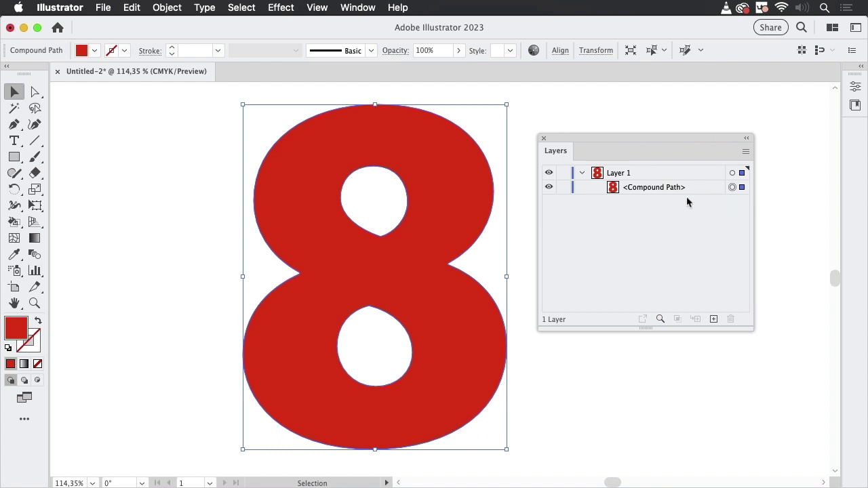
pyautogui.moveTo(665, 138); pyautogui.dragTo(701, 136)
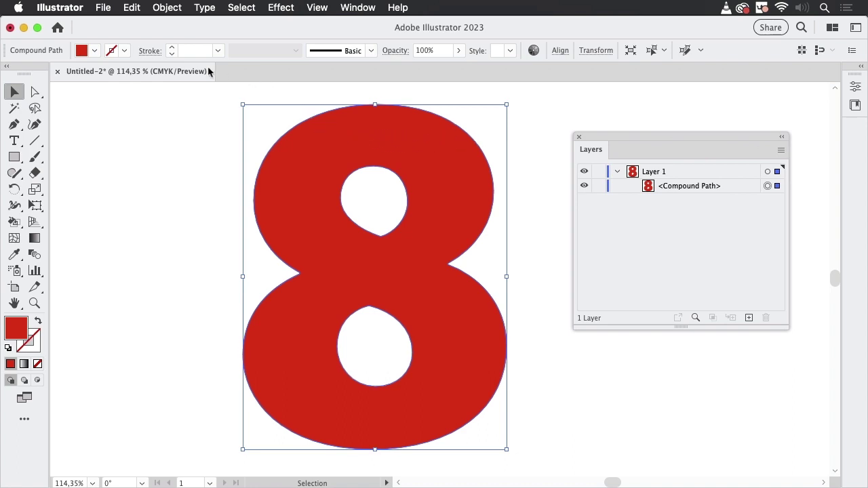
pyautogui.click(165, 9)
pyautogui.scroll(-3, 190, 386)
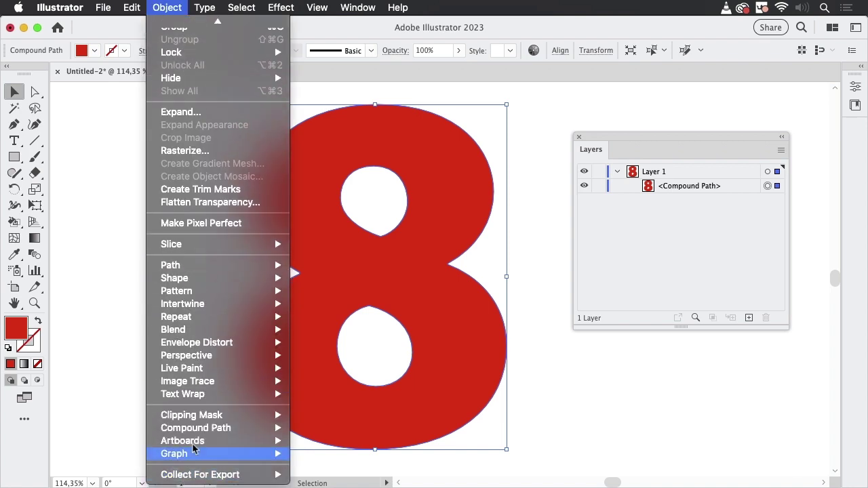
pyautogui.moveTo(196, 428)
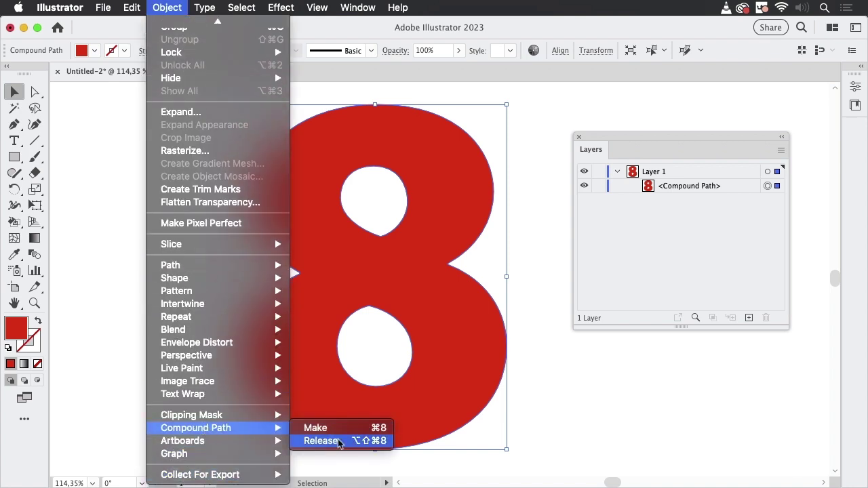
pyautogui.click(339, 441)
pyautogui.click(553, 202)
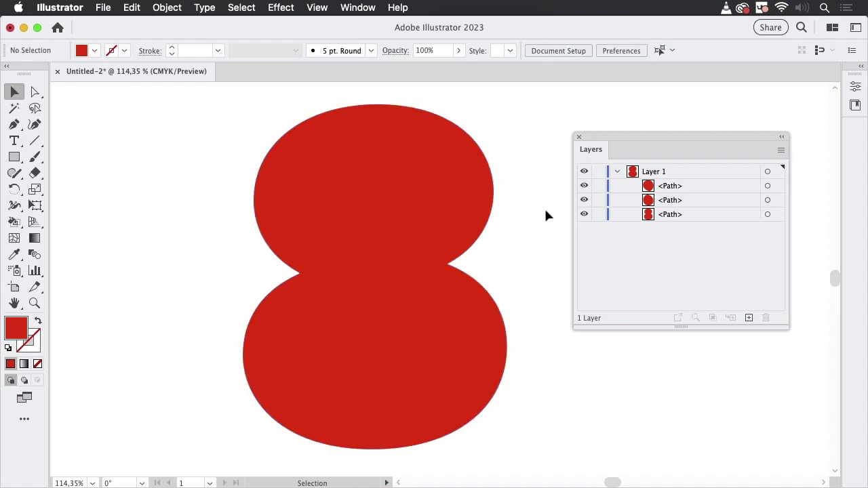
# Select both inner counters of the 8 together.
pyautogui.click(386, 203)
pyautogui.click(378, 352)
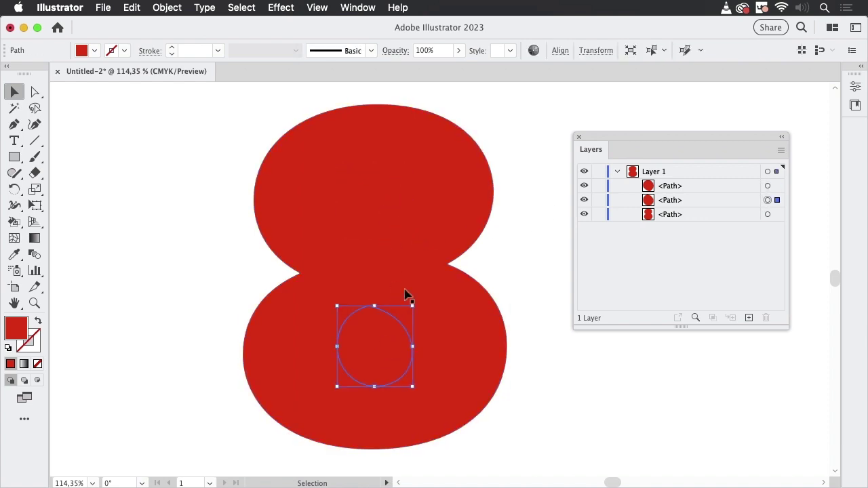
pyautogui.click(205, 132)
pyautogui.click(381, 210)
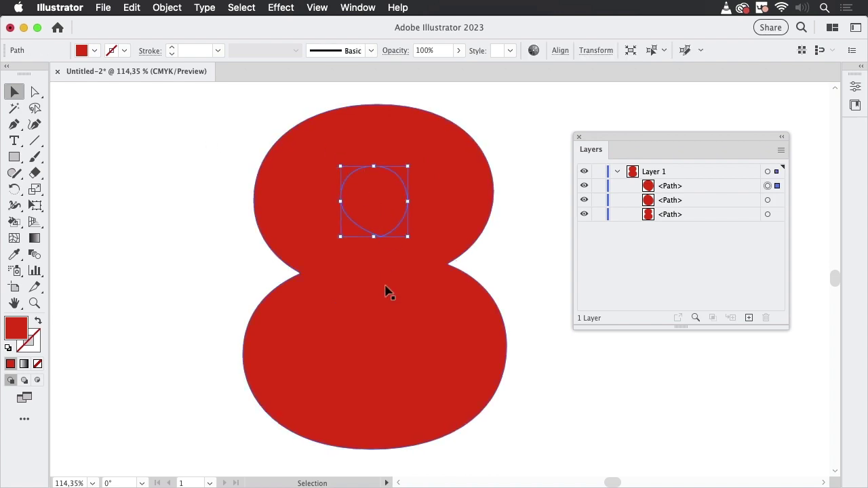
pyautogui.keyDown('shift'); pyautogui.click(378, 351); pyautogui.keyUp('shift')
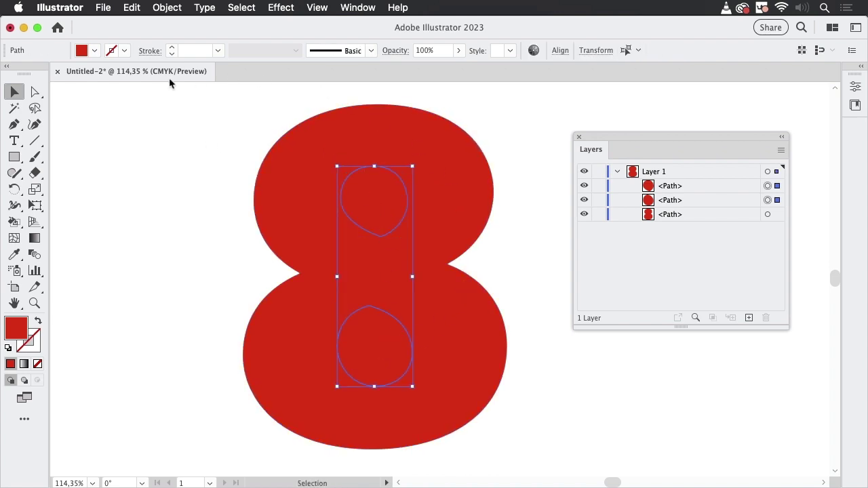
# Fill both counters white and turn the 8's outer outline into Lorem ipsum area text.
pyautogui.click(95, 50)
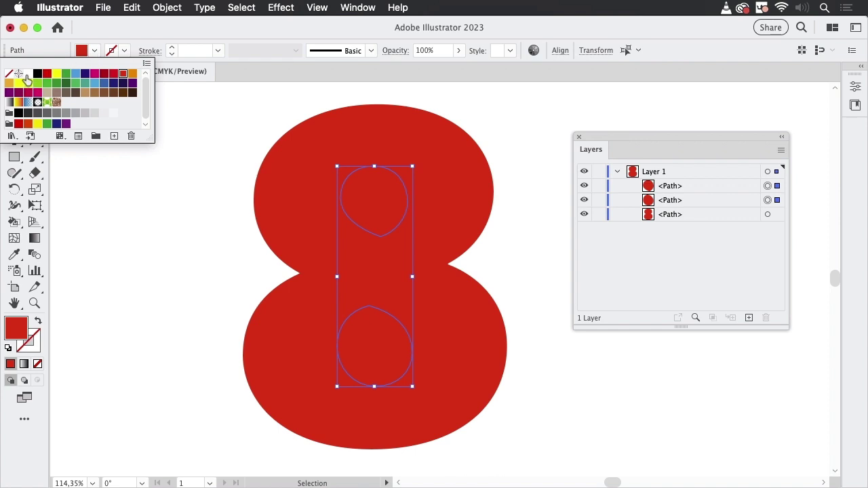
pyautogui.click(28, 73)
pyautogui.click(118, 208)
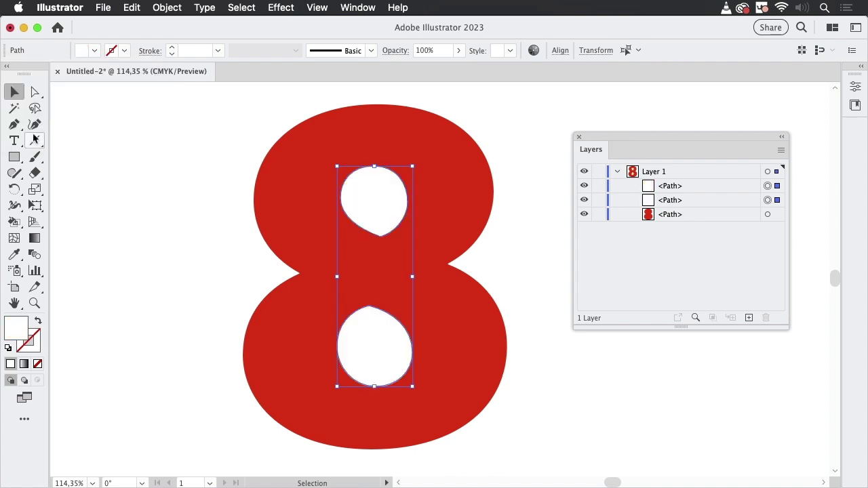
pyautogui.click(14, 141)
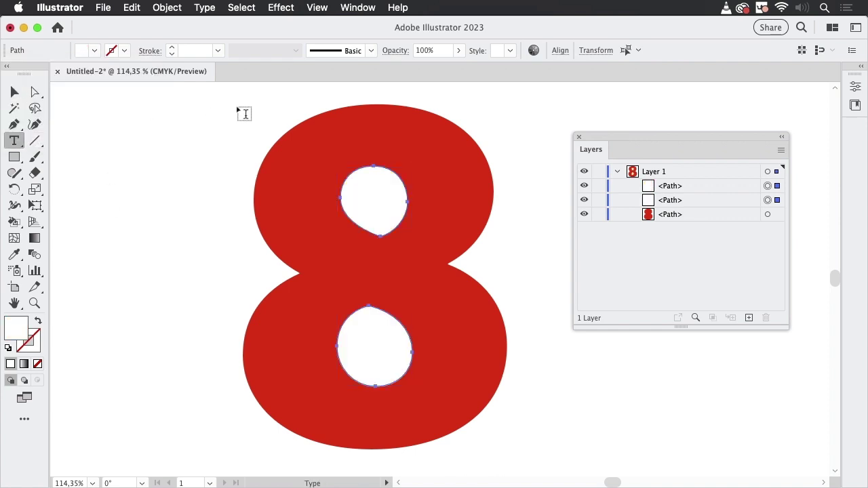
pyautogui.click(375, 106)
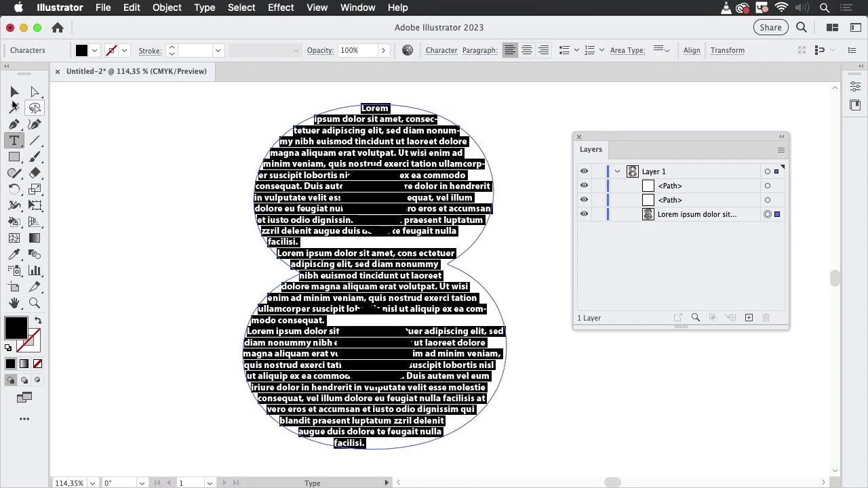
pyautogui.click(14, 91)
pyautogui.click(180, 99)
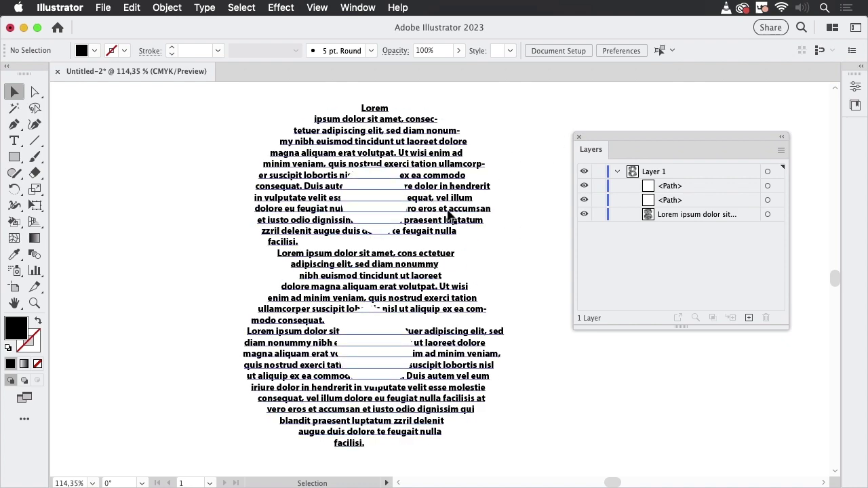
pyautogui.click(373, 211)
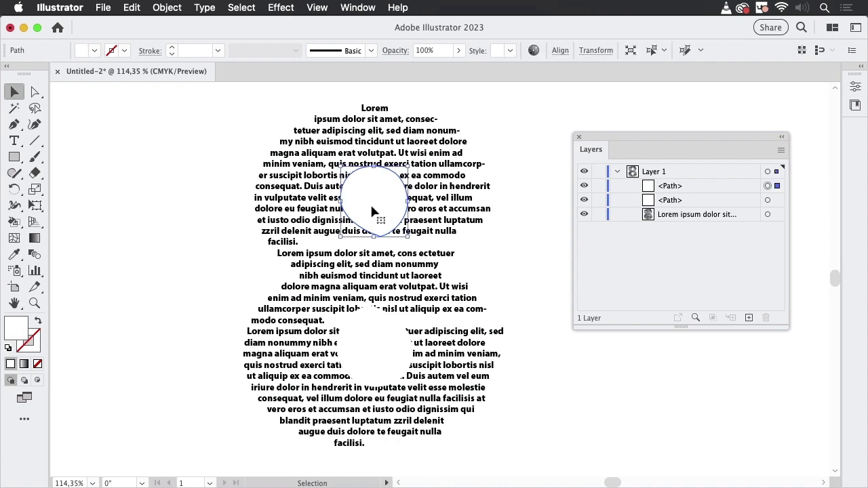
pyautogui.click(372, 349)
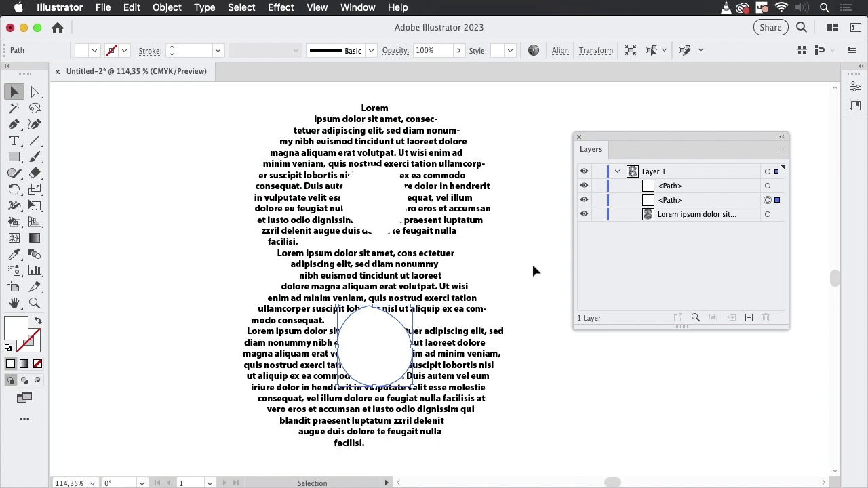
pyautogui.keyDown('shift'); pyautogui.click(376, 188); pyautogui.keyUp('shift')
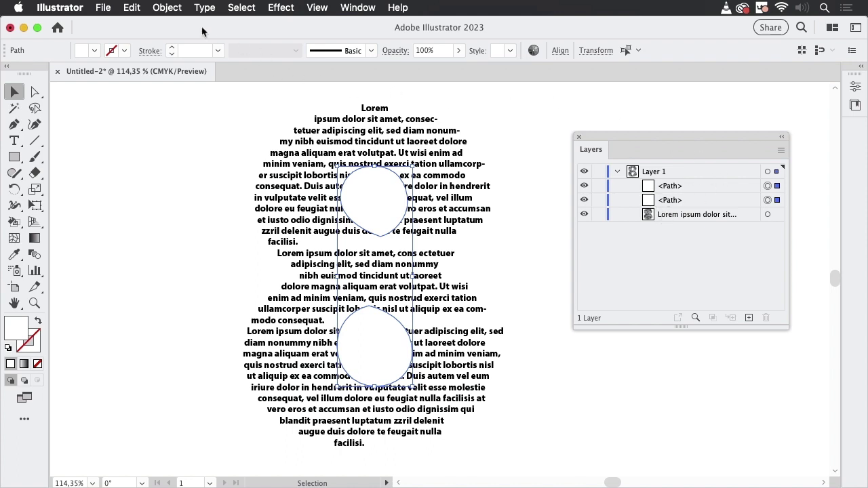
# Apply Object > Text Wrap > Make so the text wraps around both counters.
pyautogui.click(175, 9)
pyautogui.moveTo(197, 451)
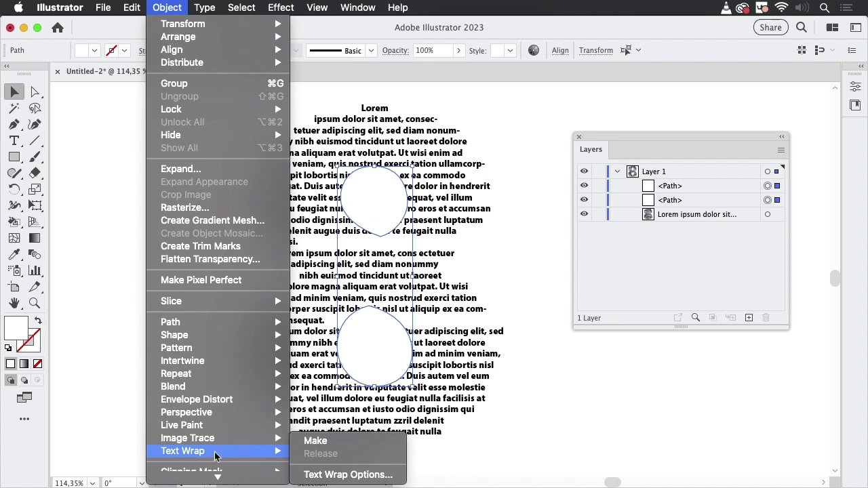
pyautogui.click(316, 441)
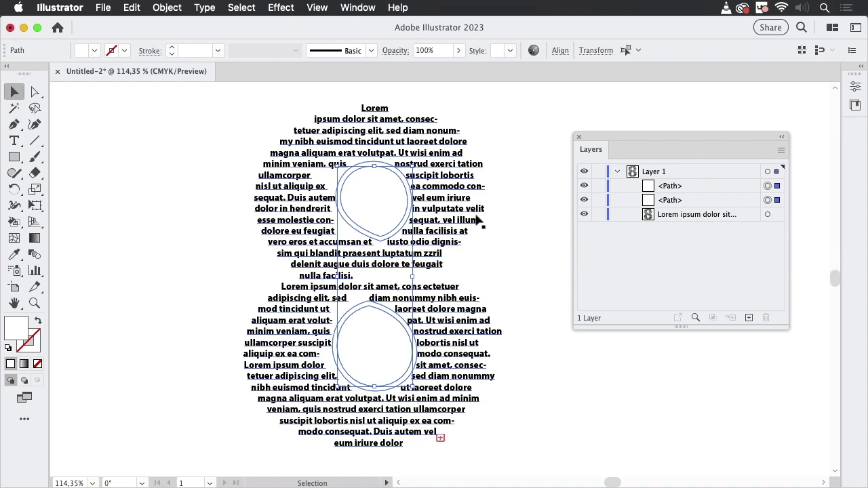
pyautogui.click(175, 8)
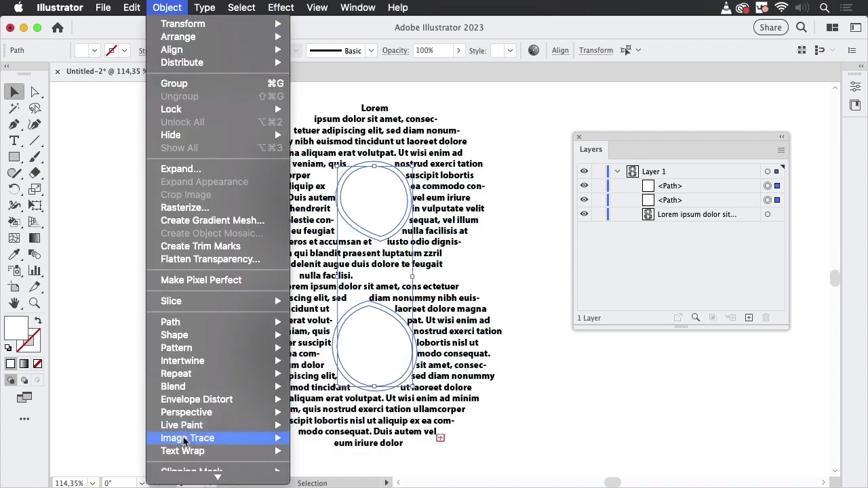
pyautogui.moveTo(183, 451)
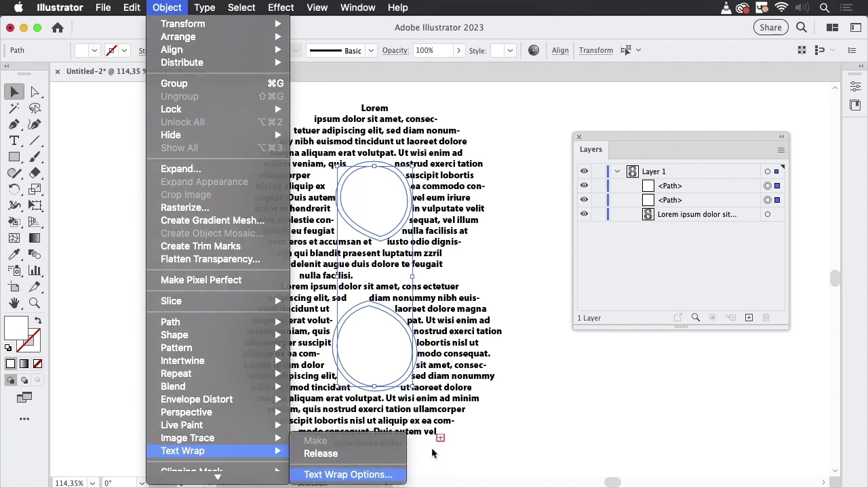
# Lower the Text Wrap Options offset from 6 pt to 0 pt and confirm.
pyautogui.click(348, 475)
pyautogui.moveTo(380, 188); pyautogui.dragTo(555, 138)
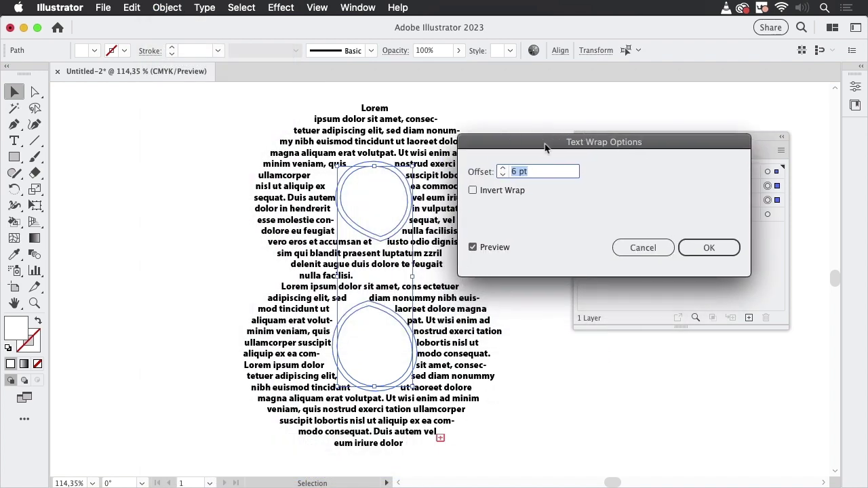
pyautogui.click(507, 170)
pyautogui.click(507, 171)
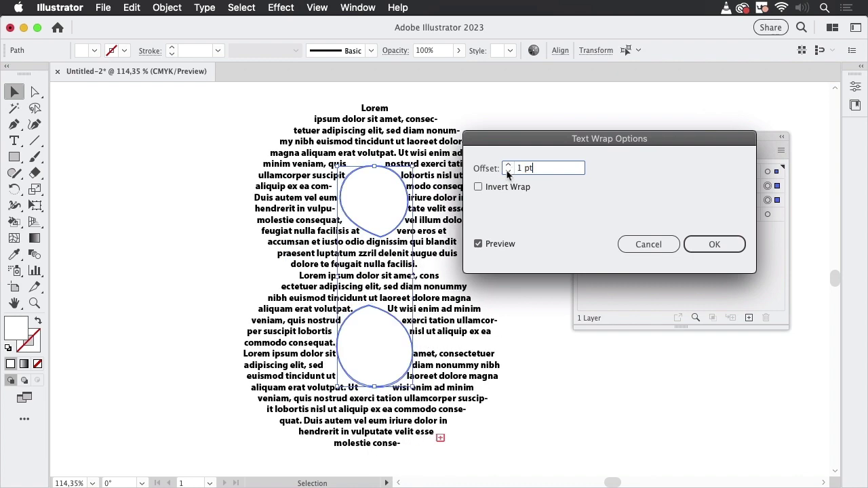
pyautogui.click(507, 171)
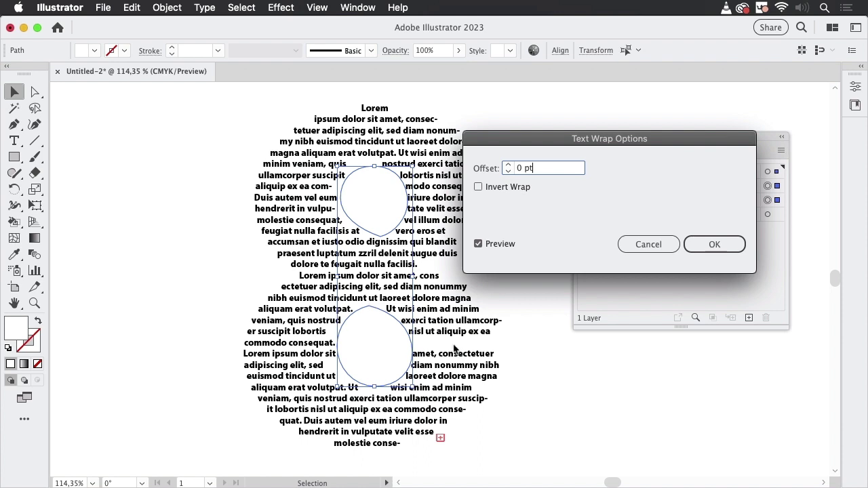
pyautogui.click(713, 244)
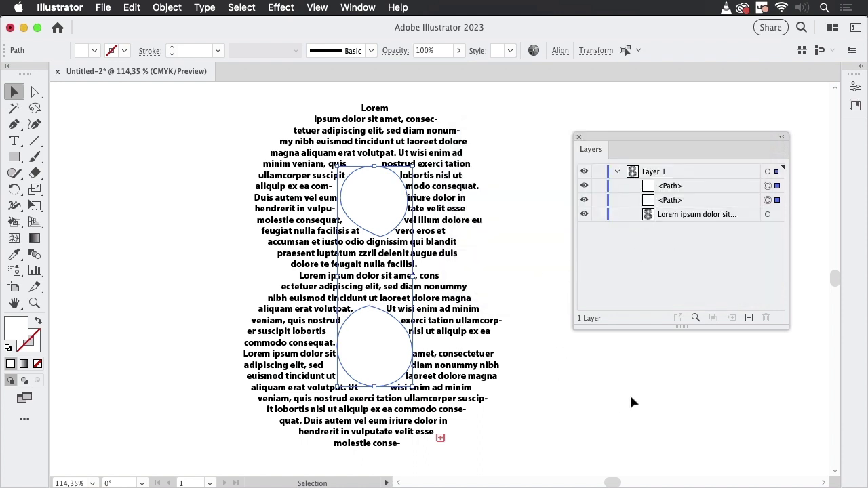
# Set both counters' fill to None and deselect to check the hollow 8.
pyautogui.click(38, 364)
pyautogui.click(172, 252)
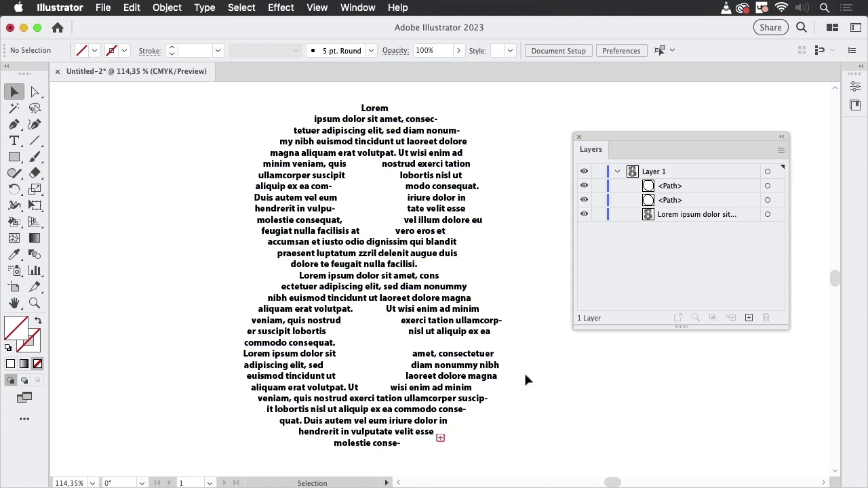